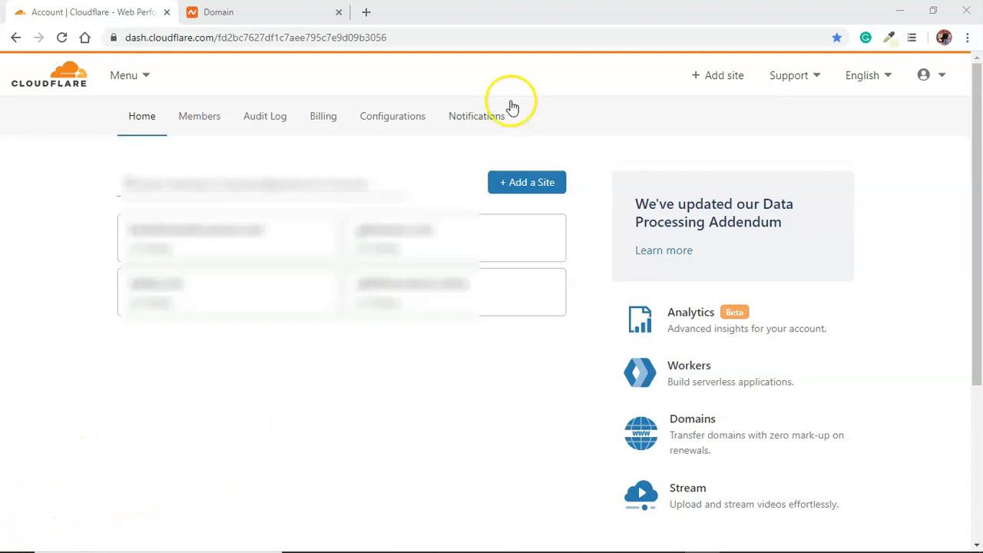
click(519, 193)
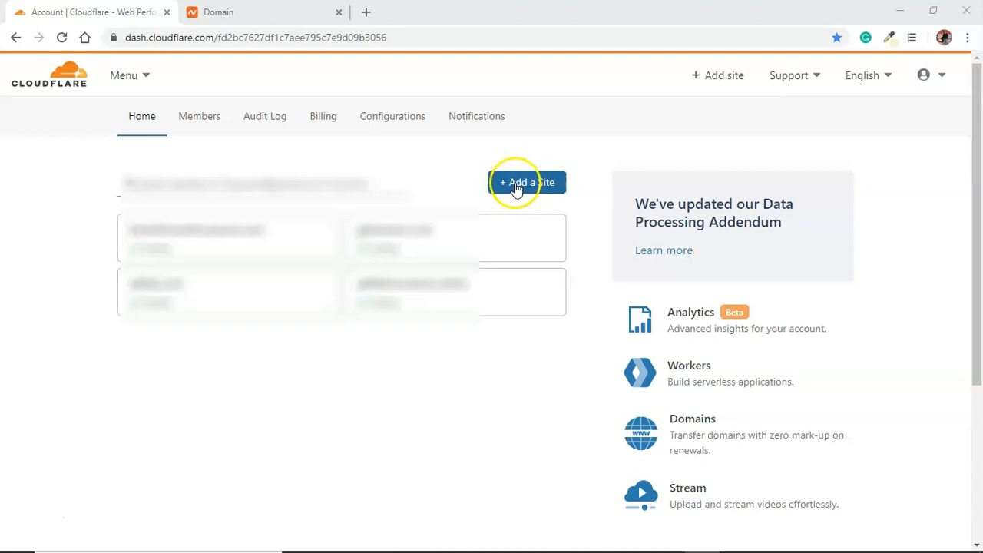
click(513, 192)
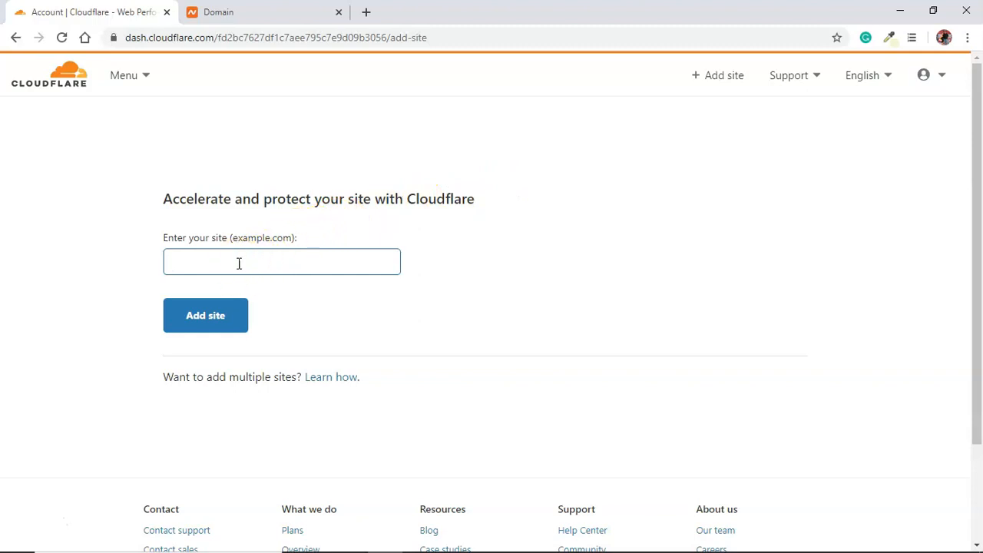
text(https://technology)
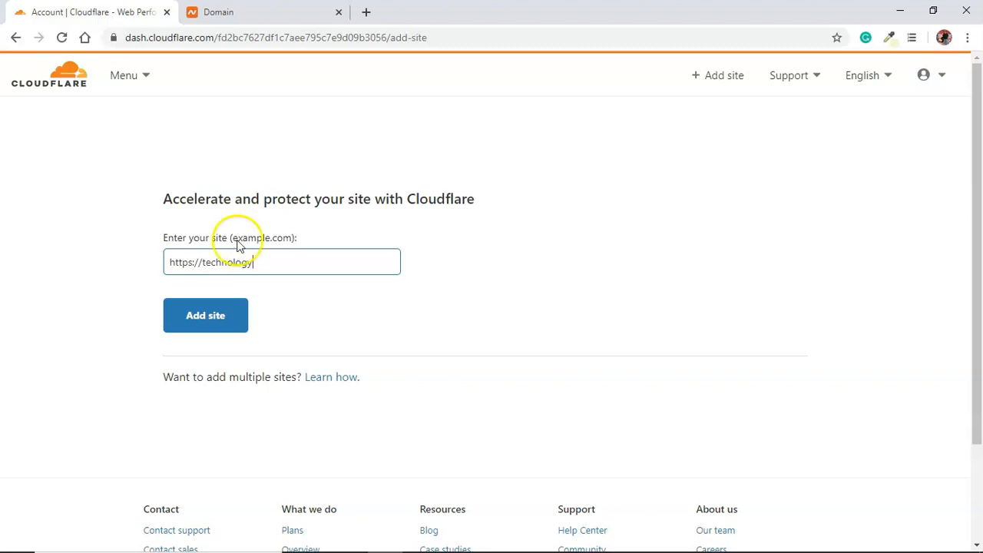
text(fort)
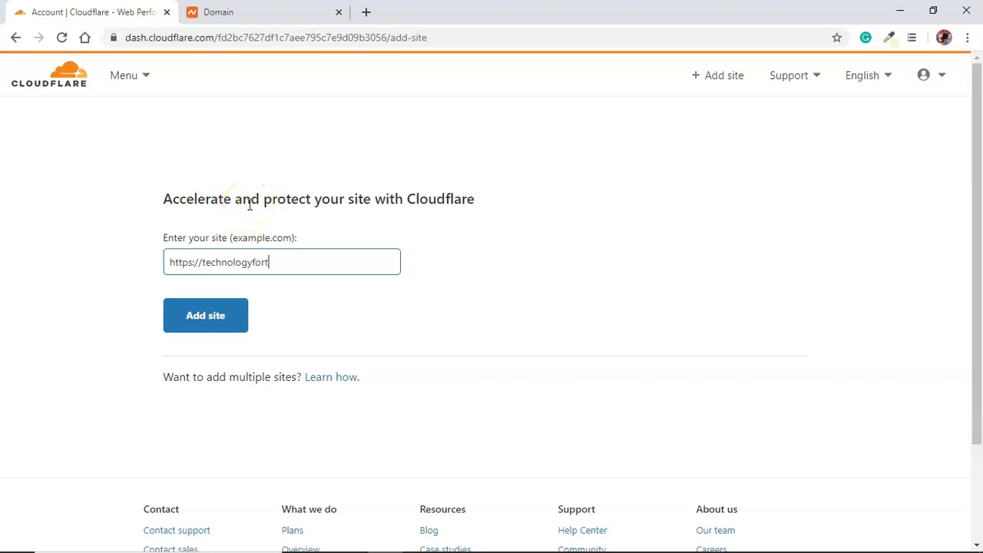
text(echnophobes.com)
click(198, 317)
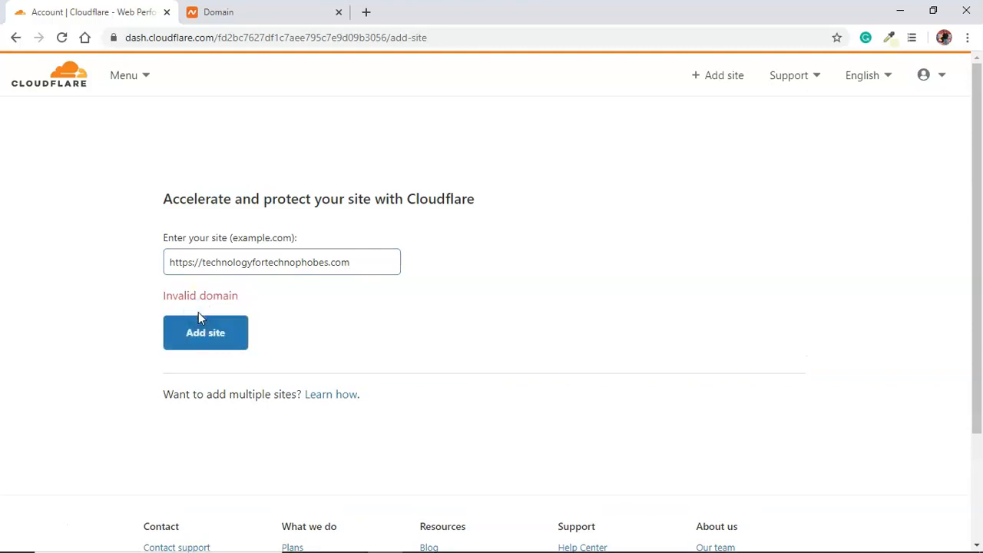
click(204, 269)
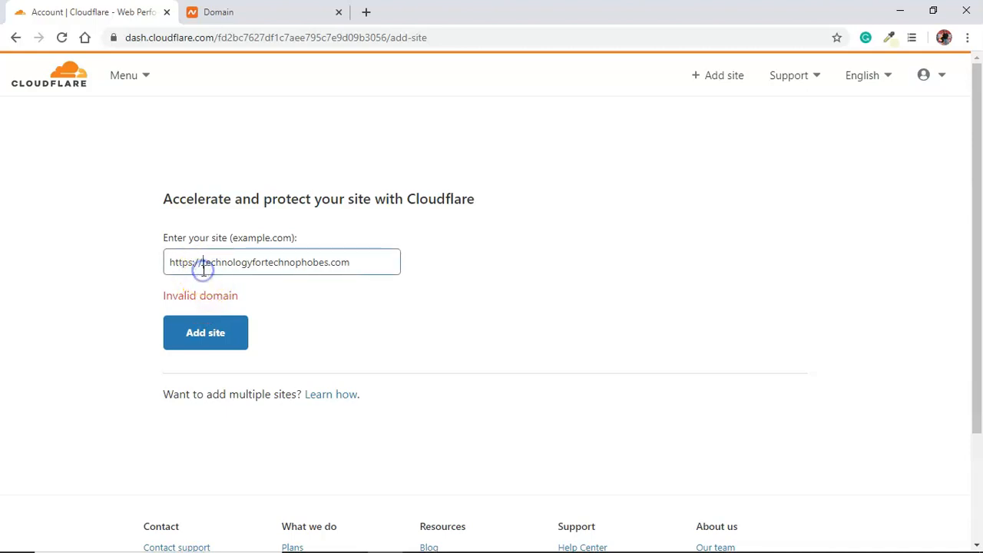
key(BackSpace)
key(BackSpace)
key(BackSpace)
key(BackSpace)
key(BackSpace)
key(BackSpace)
key(BackSpace)
key(BackSpace)
key(BackSpace)
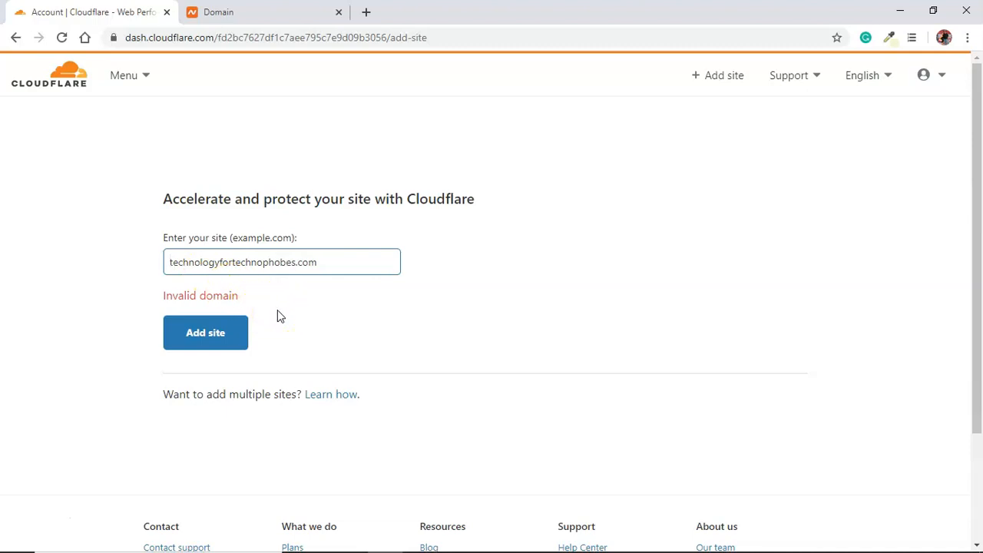
click(207, 328)
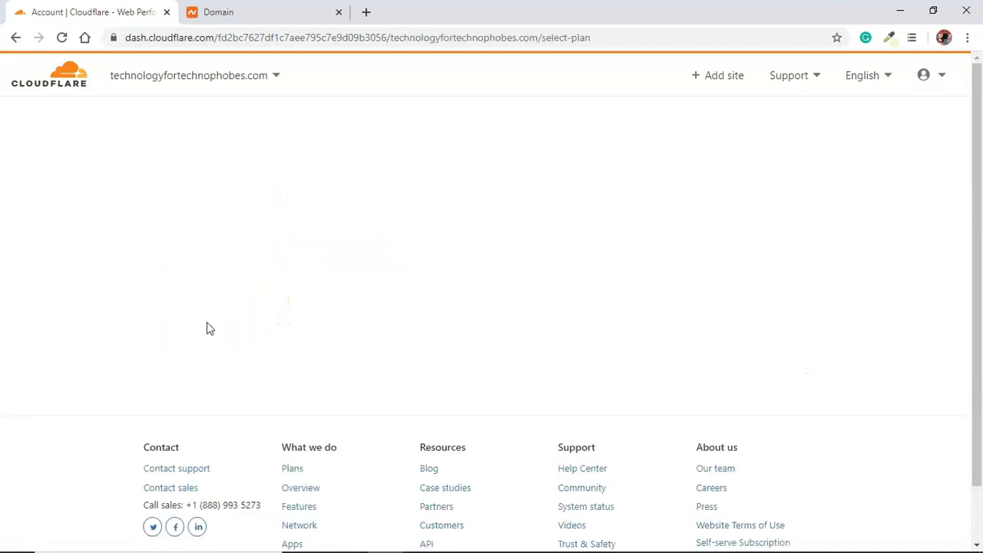
- Confirm the Free plan for the site and accept the scanned DNS records to reach the nameserver instructions
click(208, 328)
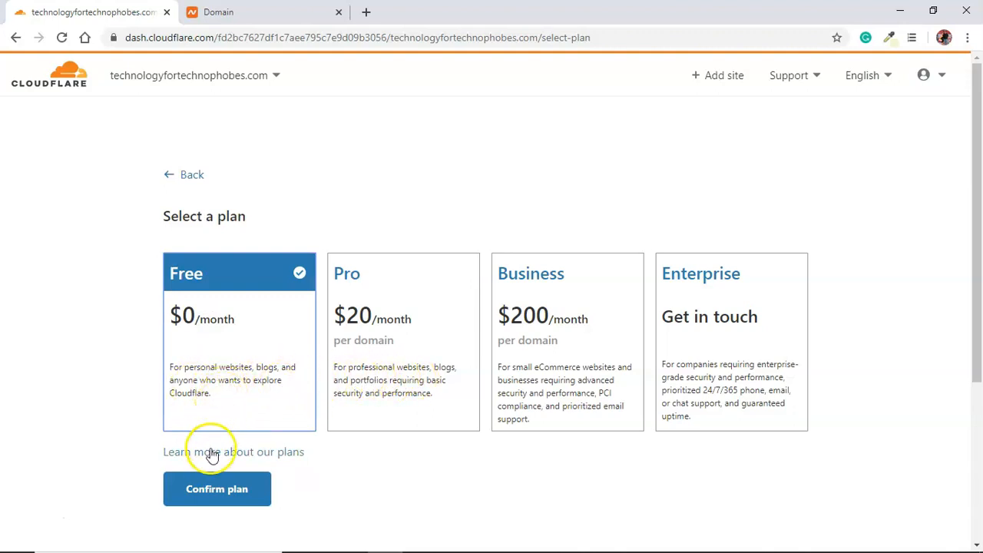
click(214, 494)
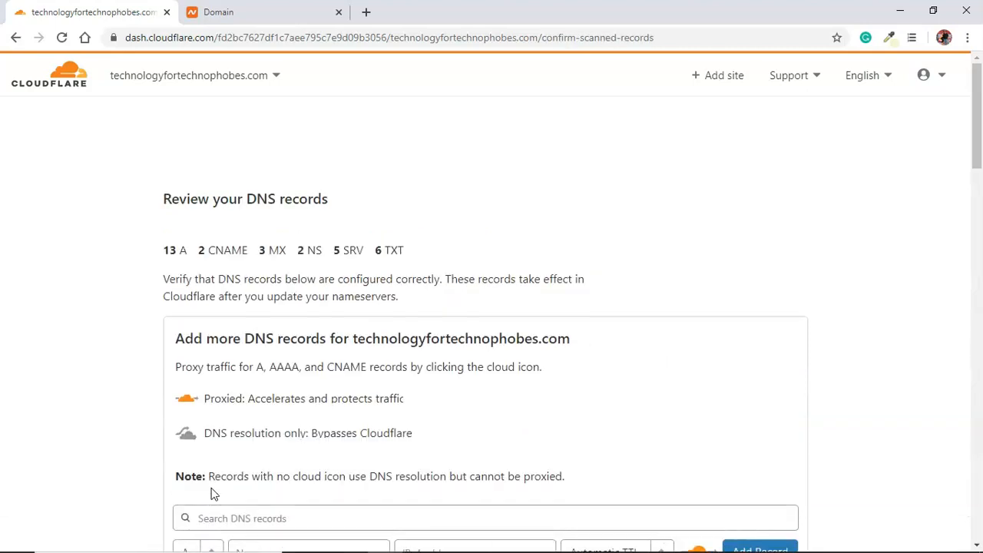
drag(974, 147, 979, 463)
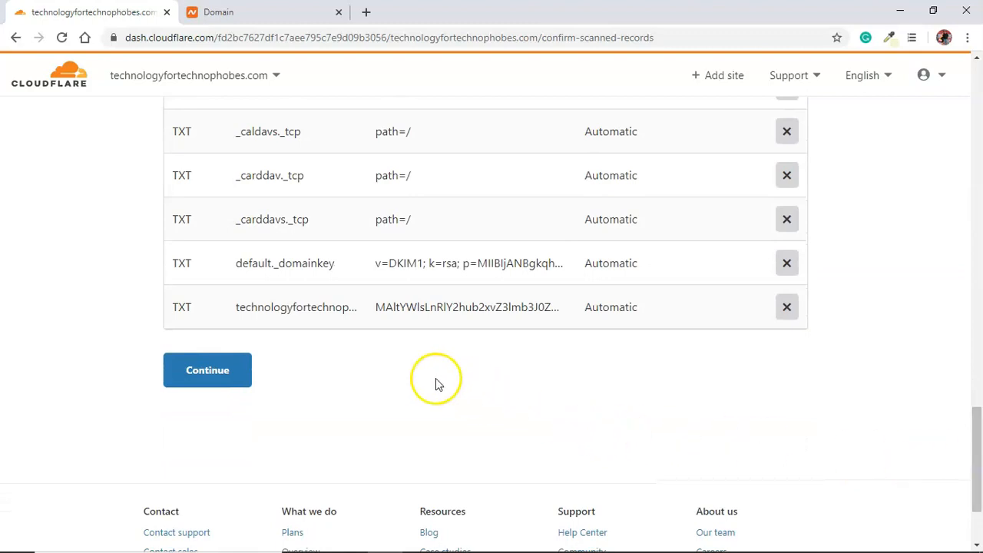
click(222, 373)
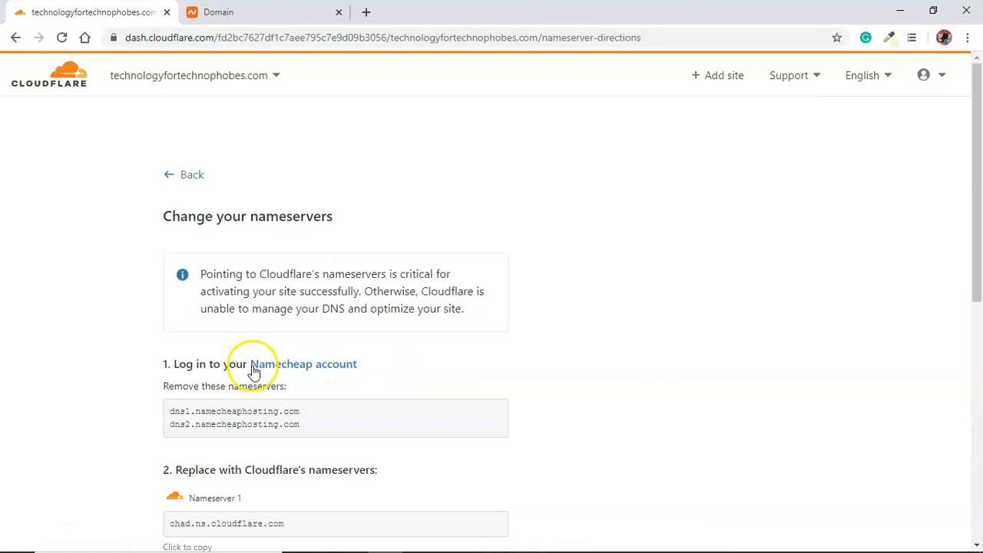
drag(979, 132, 975, 232)
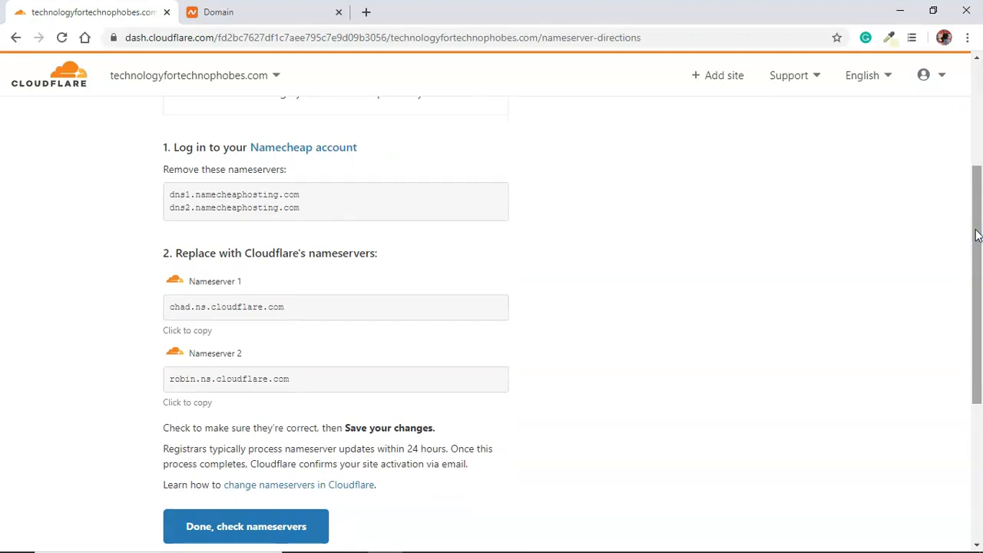
- Switch to the domain's Namecheap page and set its nameservers option to Custom DNS
click(297, 12)
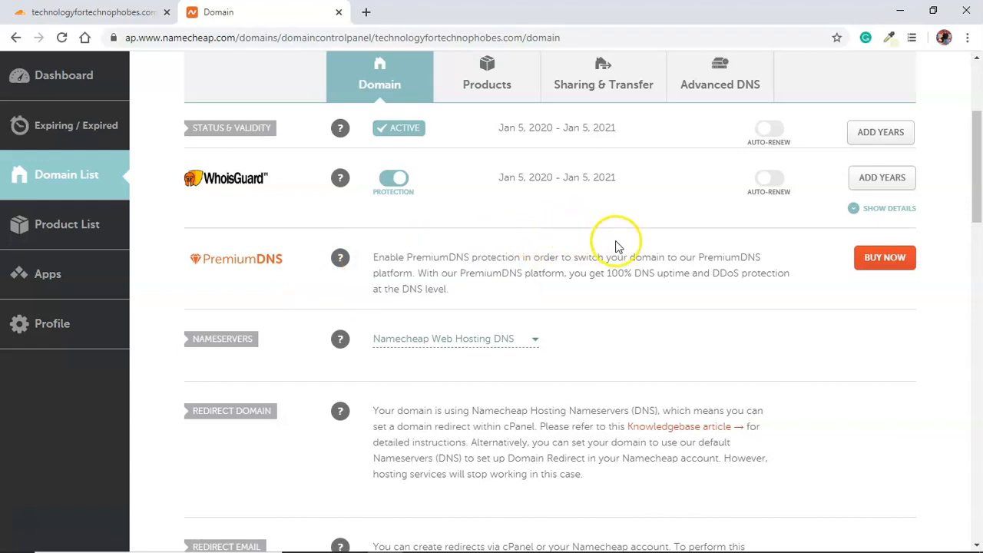
mouse_move(358, 346)
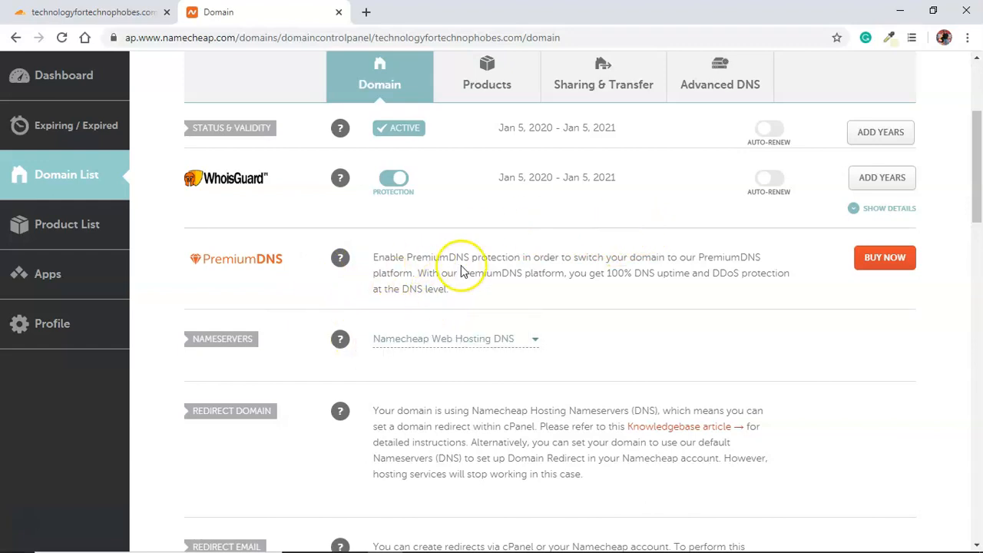
click(535, 341)
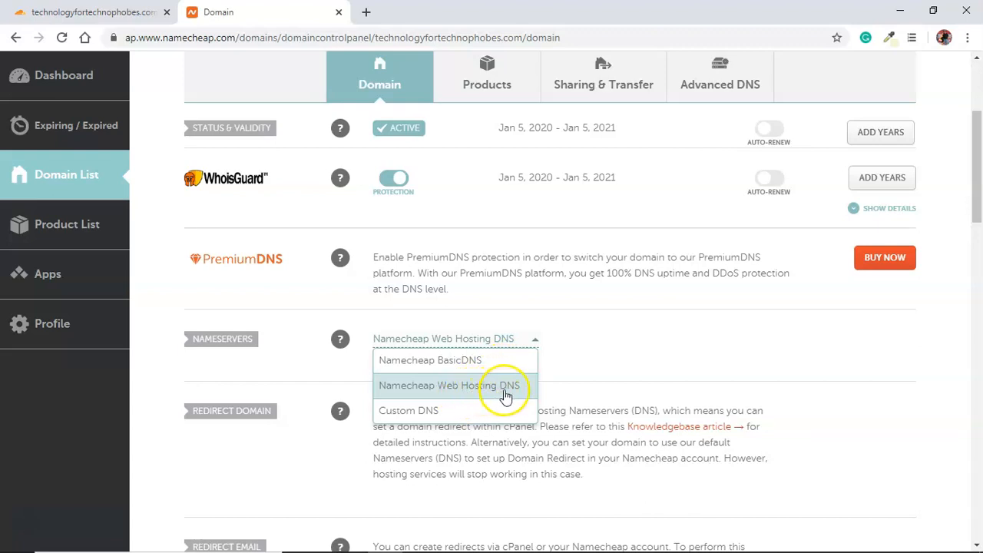
click(592, 374)
click(535, 340)
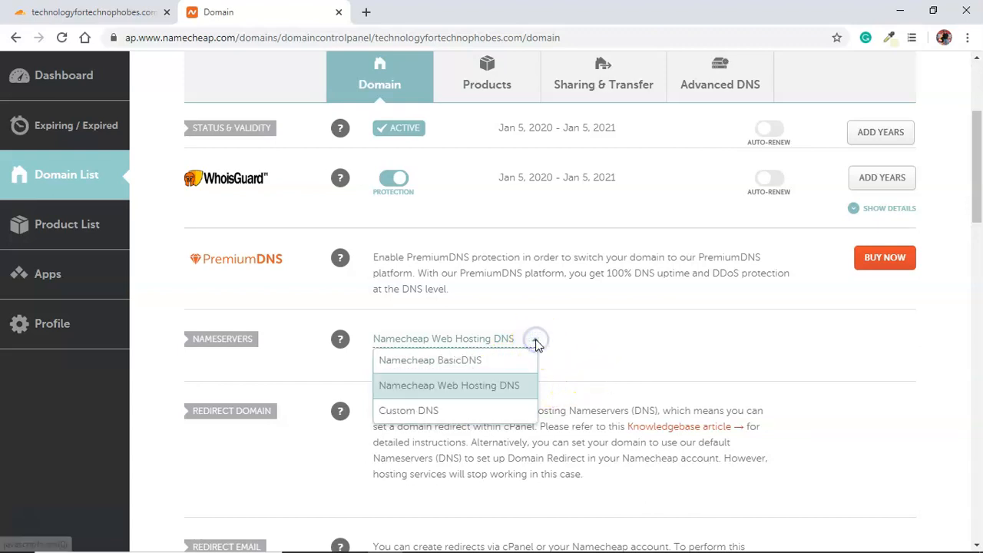
click(437, 412)
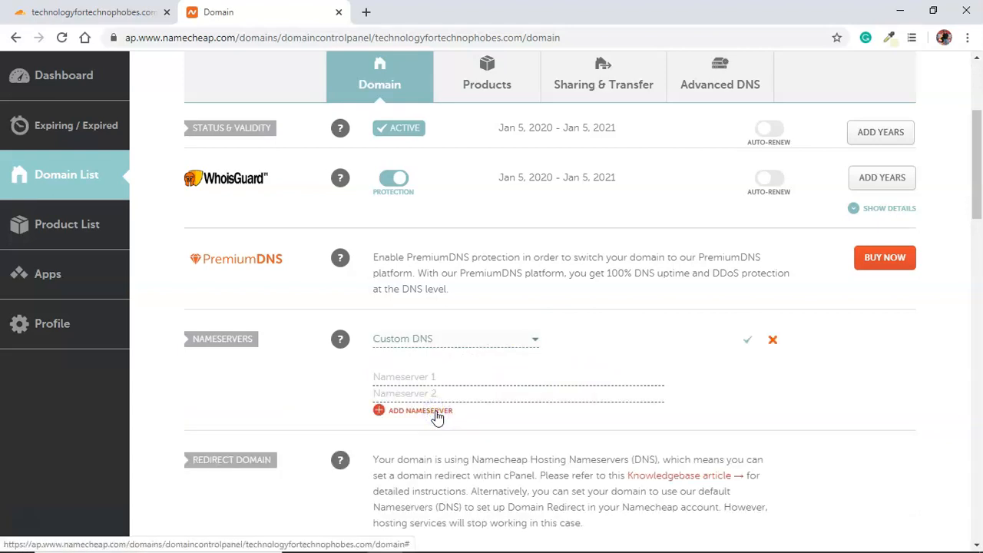
- Copy Cloudflare's first nameserver, chad.ns.cloudflare.com, into the Nameserver 1 field in Namecheap
click(116, 14)
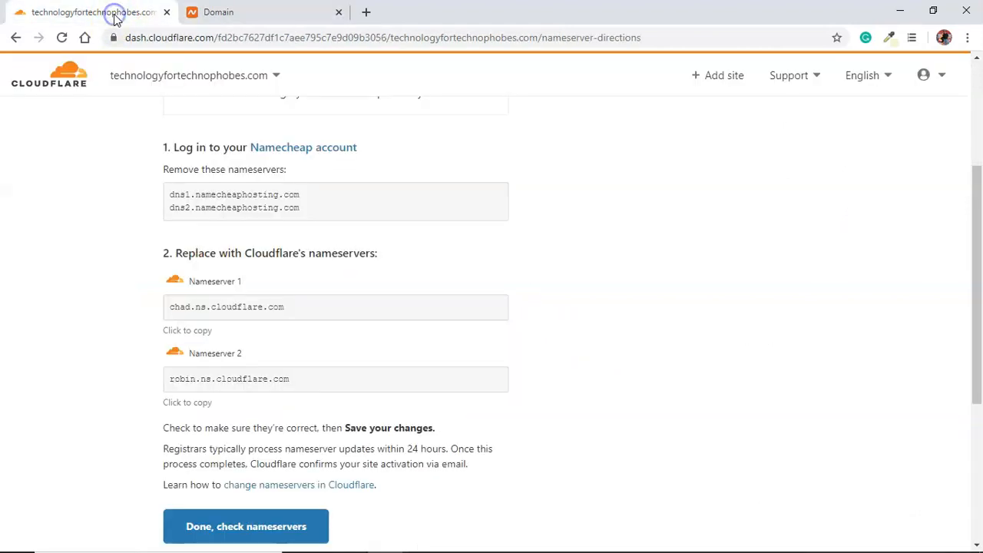
double_click(177, 306)
click(177, 307)
key(ctrl+c)
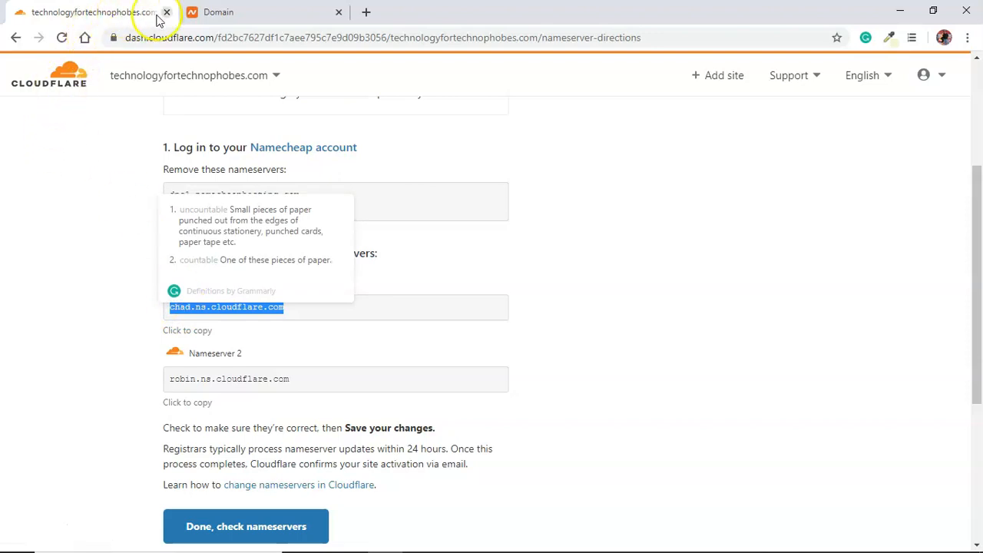
click(229, 13)
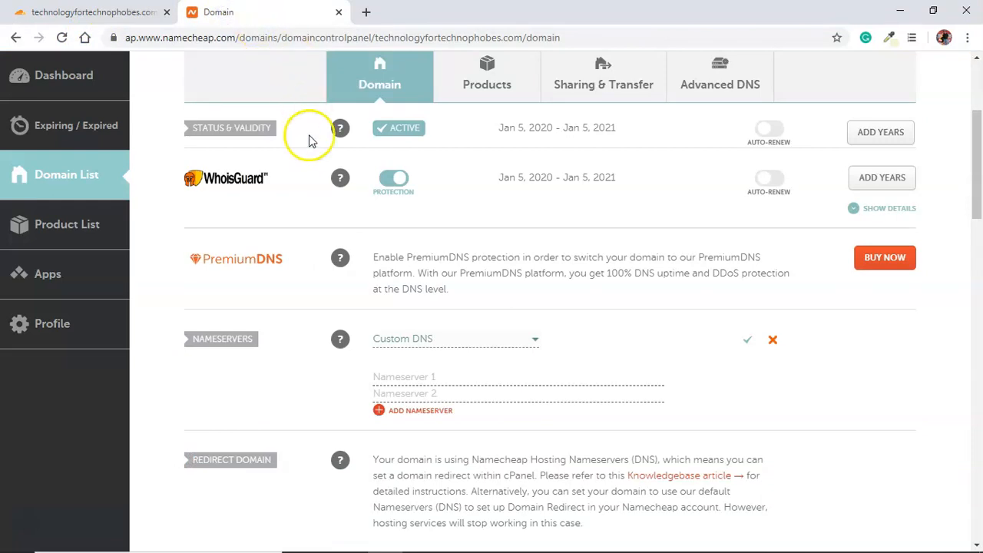
click(386, 374)
key(ctrl+v)
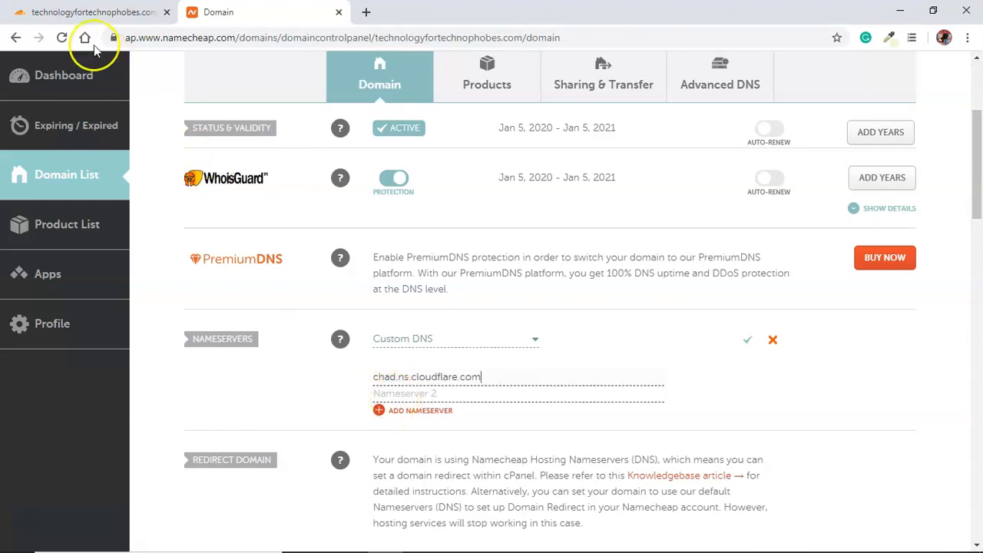
- Copy Cloudflare's second nameserver, robin.ns.cloudflare.com, into Nameserver 2 in Namecheap and save the custom nameservers
click(87, 19)
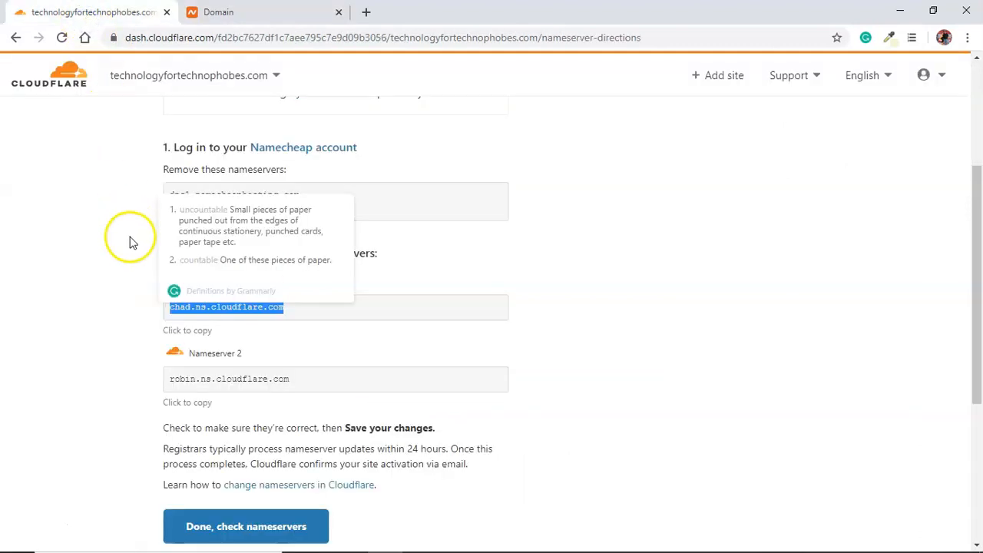
click(175, 380)
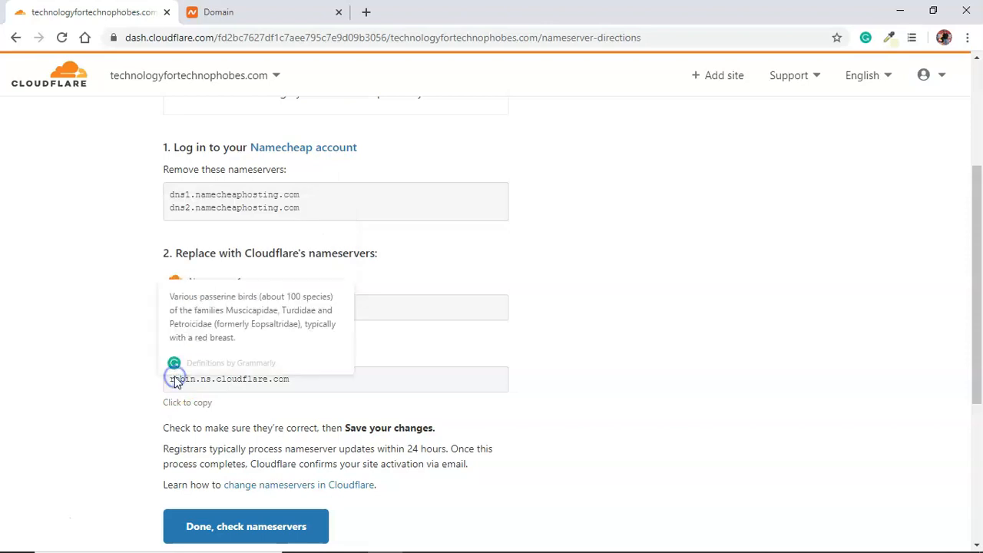
click(177, 386)
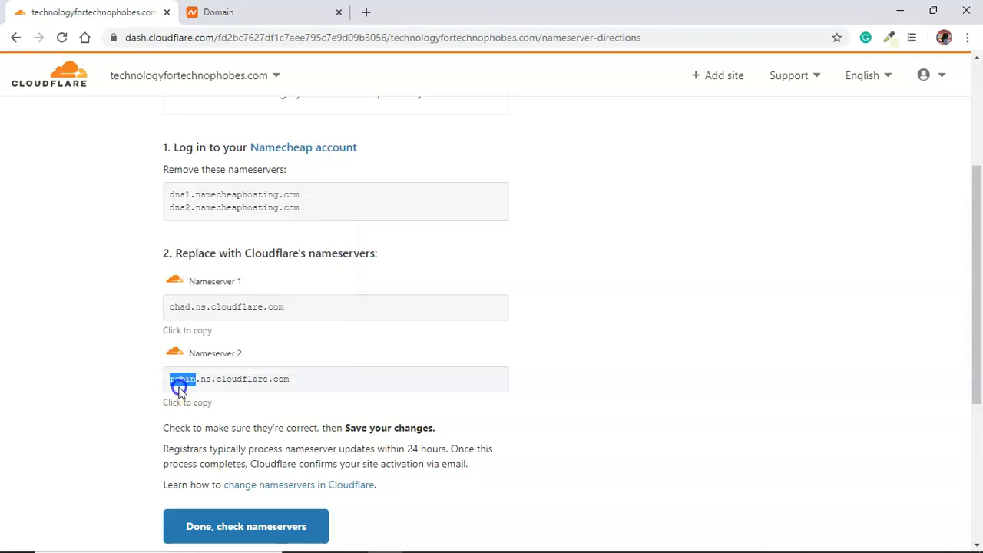
double_click(178, 382)
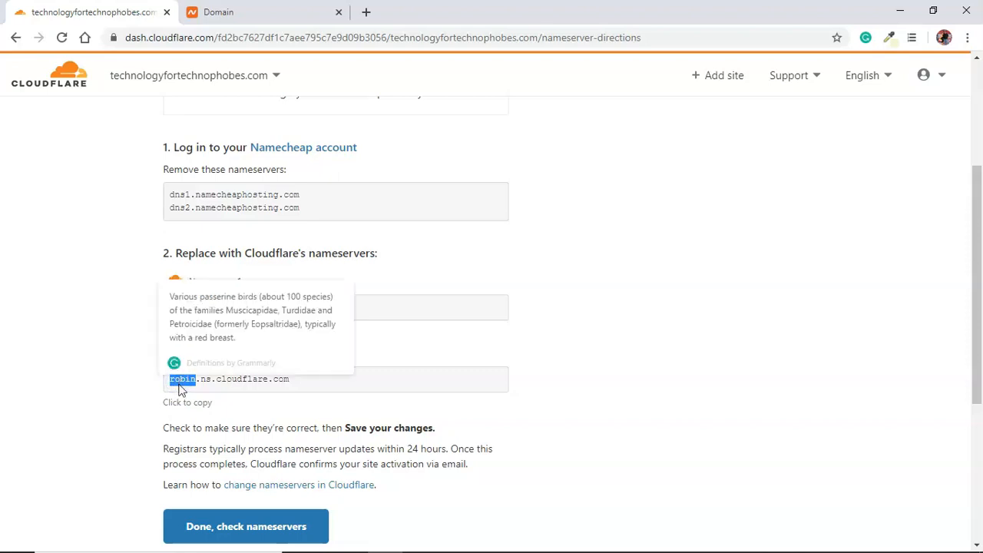
key(ctrl+shift+Right)
key(ctrl+shift+Right)
key(ctrl+shift+Right)
key(ctrl+c)
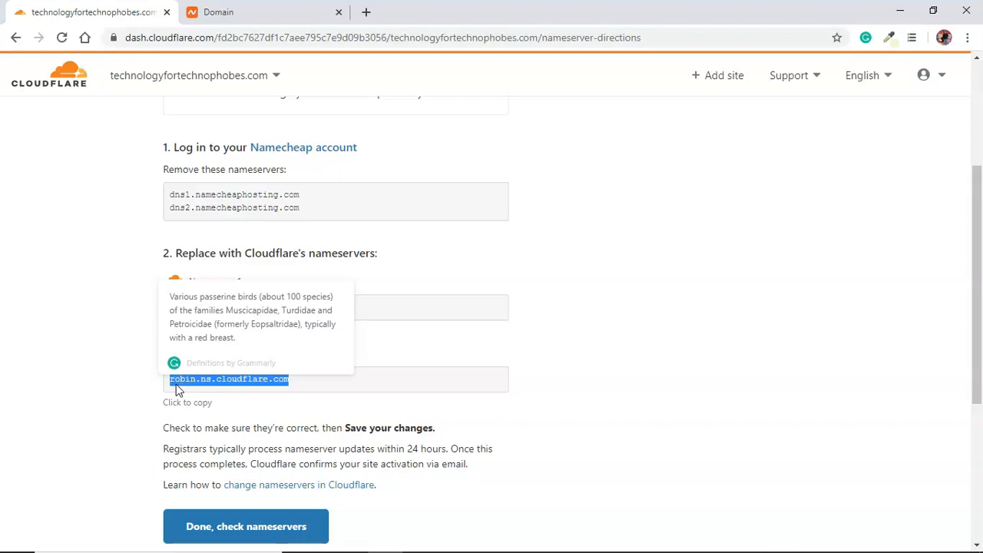
click(217, 11)
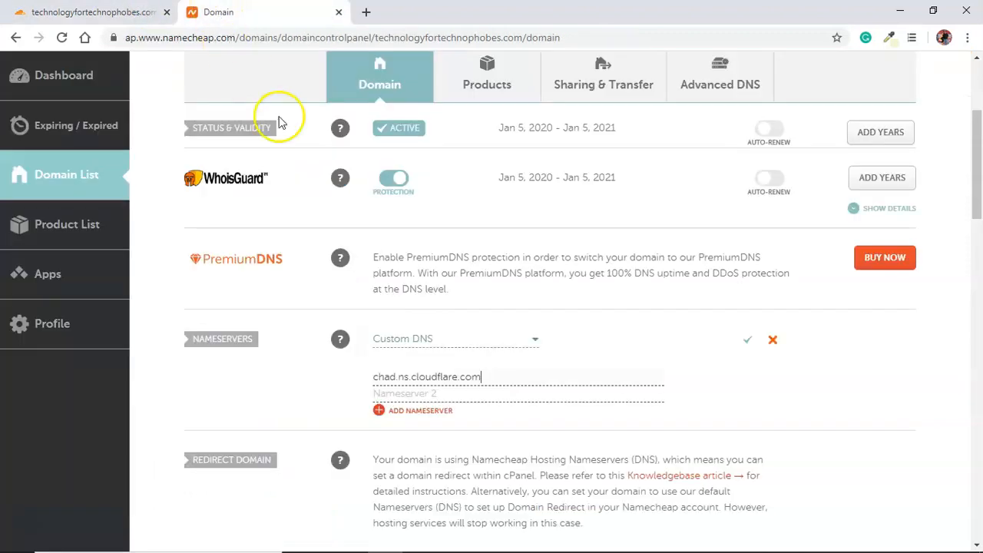
click(388, 394)
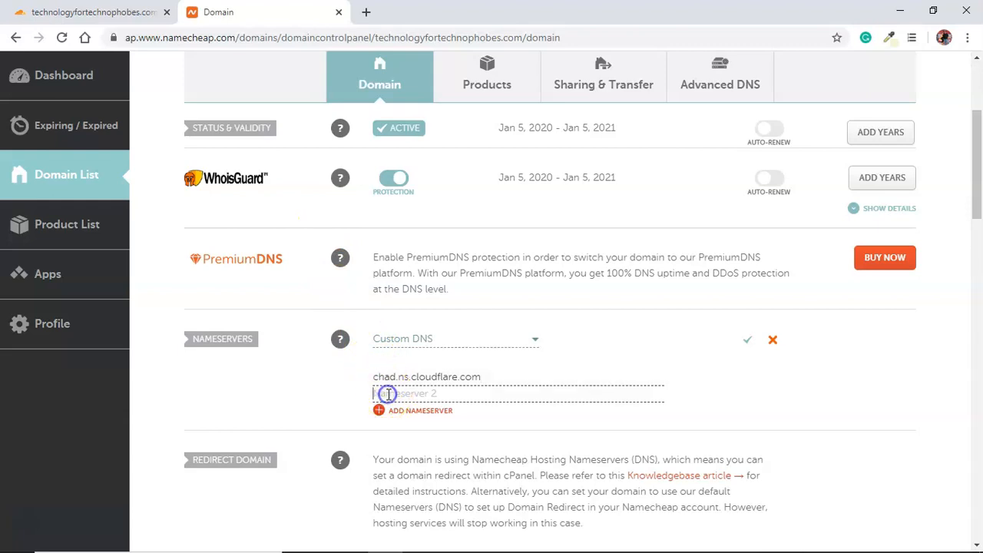
key(ctrl+v)
click(542, 398)
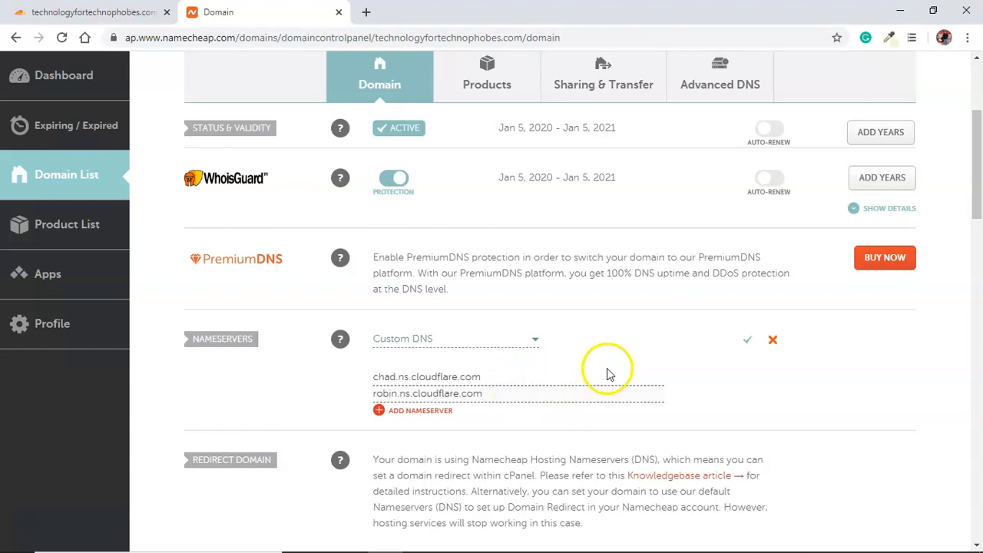
click(748, 342)
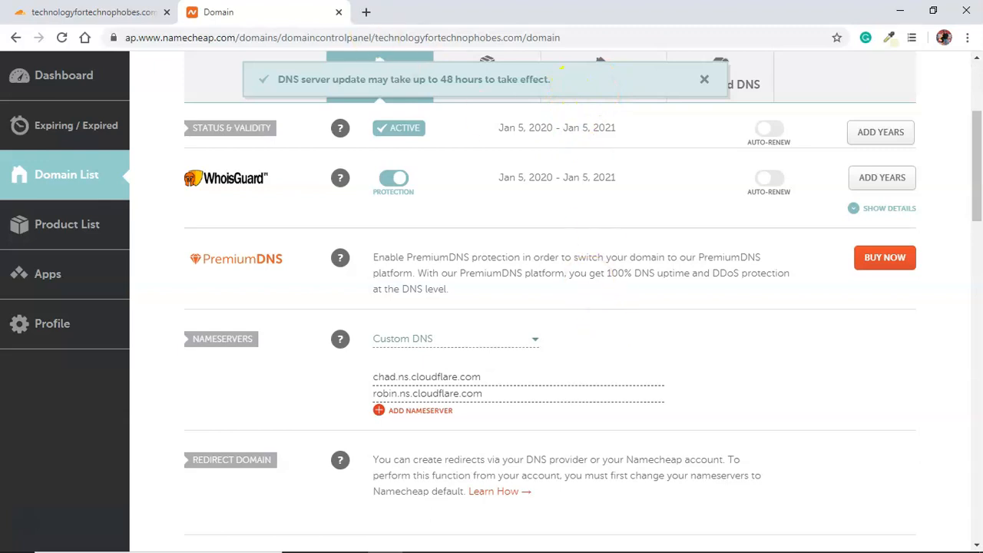
- Return to Cloudflare, report the nameserver change as done and request an immediate re-check of the nameservers
click(121, 14)
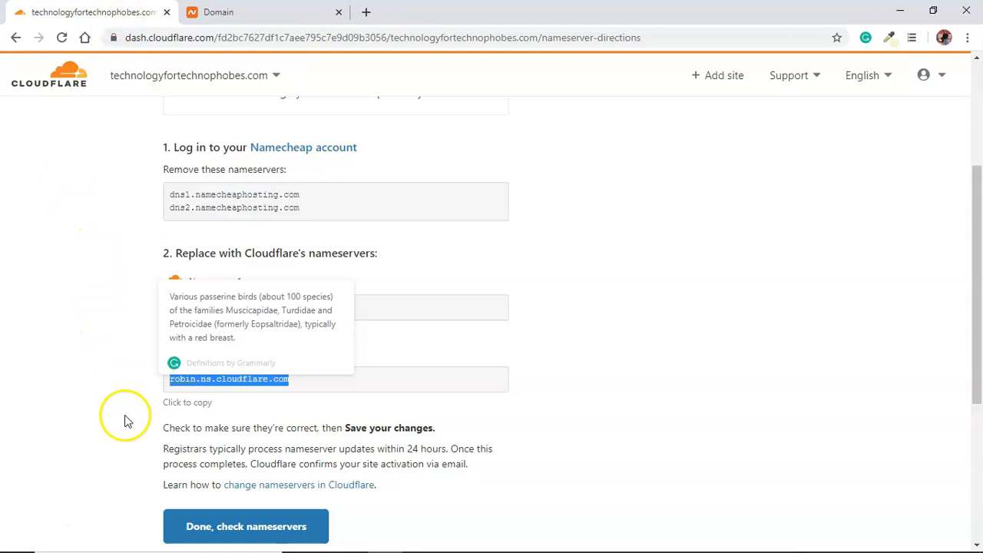
click(204, 527)
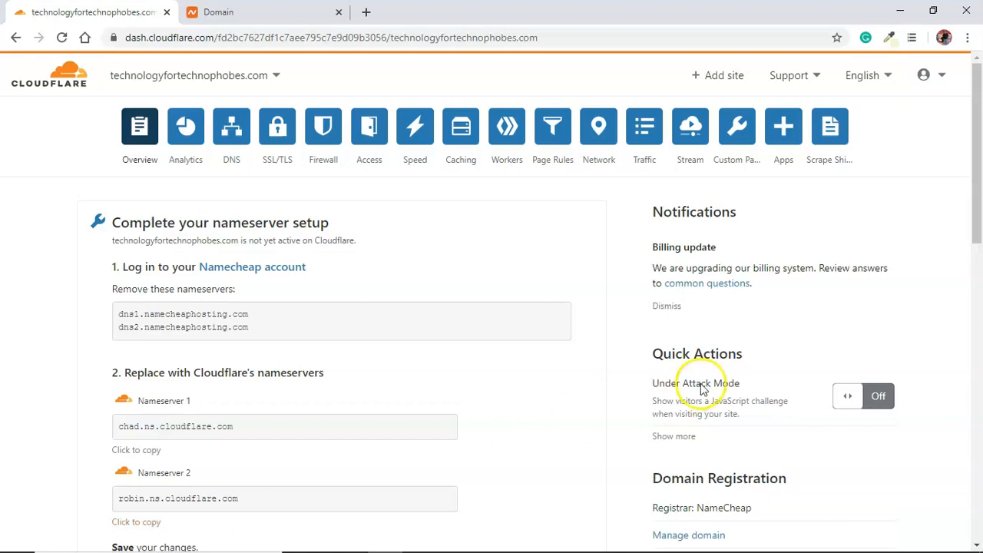
drag(978, 206, 979, 327)
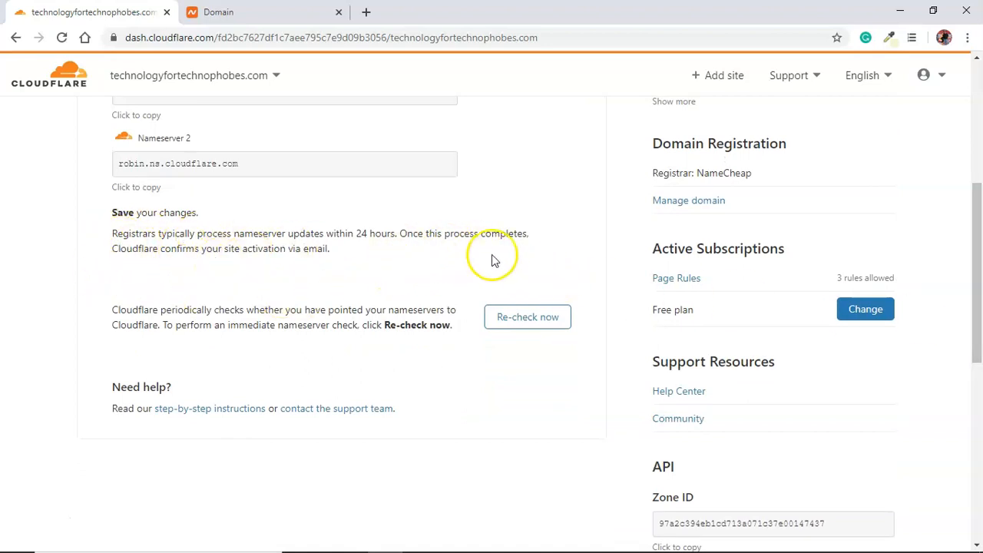
click(512, 319)
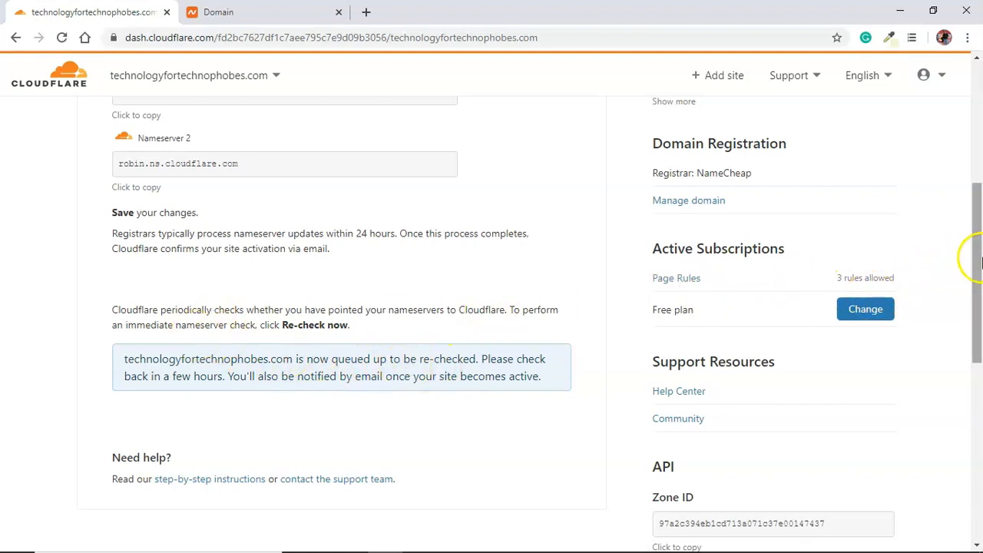
drag(975, 259, 977, 136)
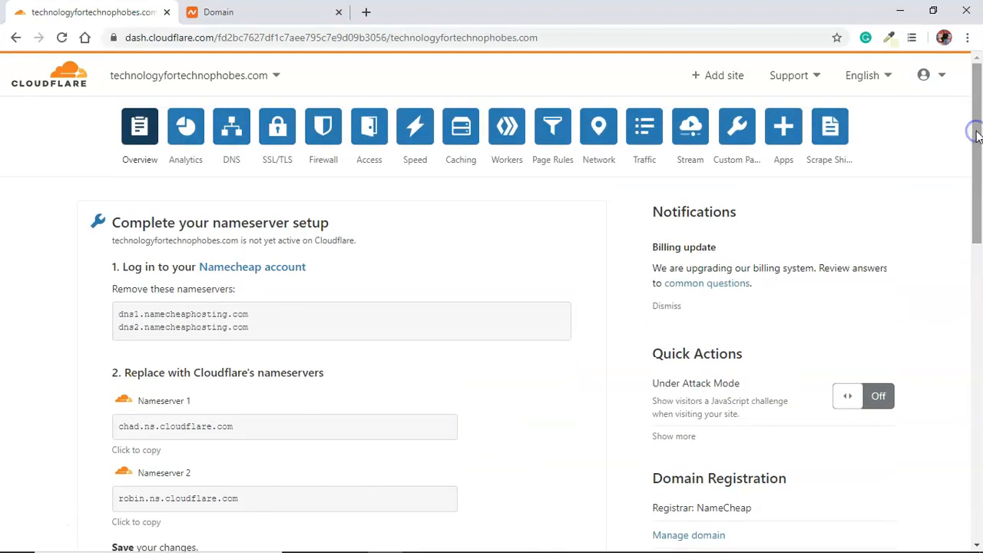